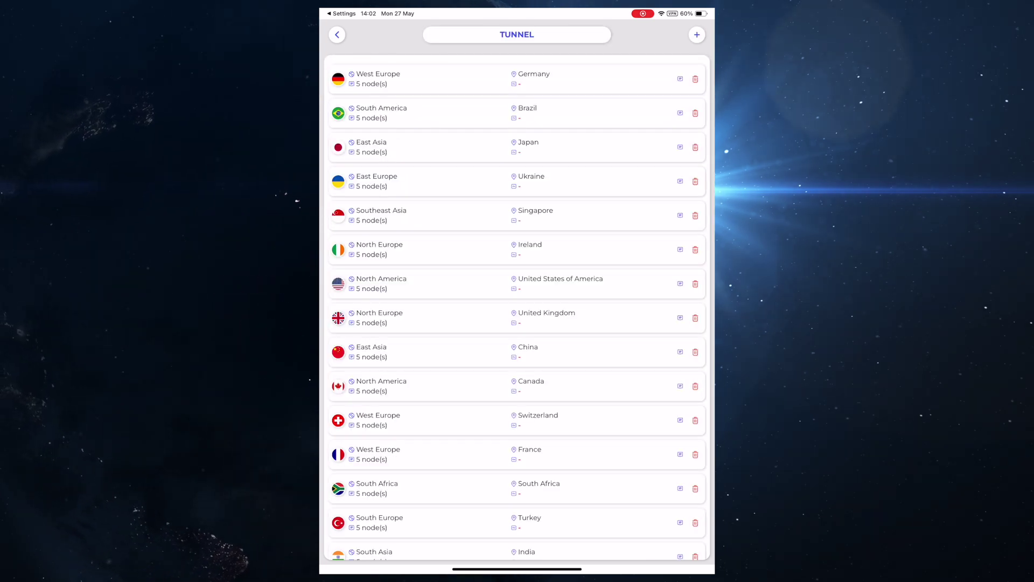
Step: Scroll the DPN tunnel list up and down to review the available countries and latencies
scroll(517, 307, down, 3)
scroll(517, 307, up, 3)
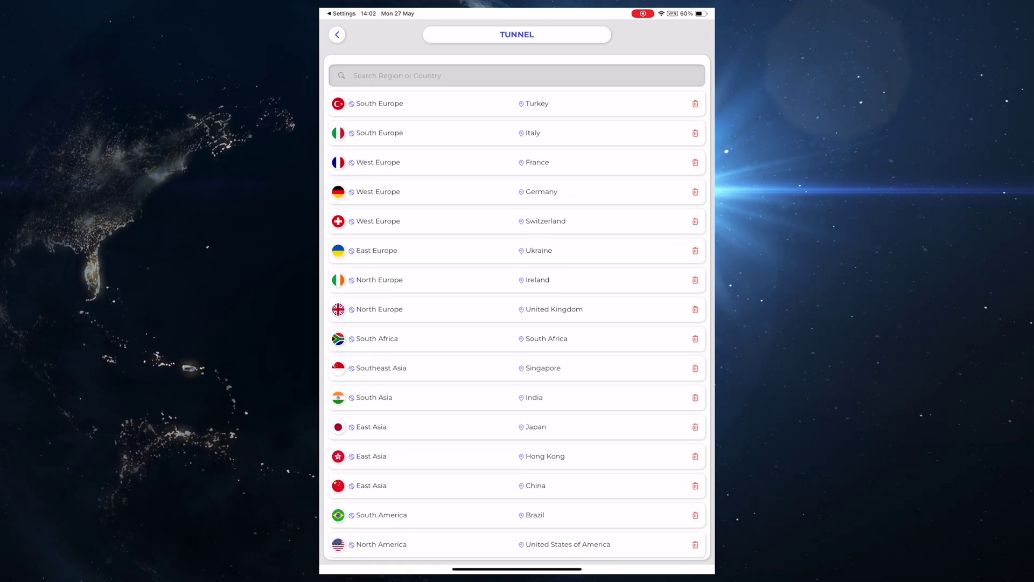
scroll(517, 307, down, 5)
scroll(517, 307, up, 5)
scroll(517, 307, down, 10)
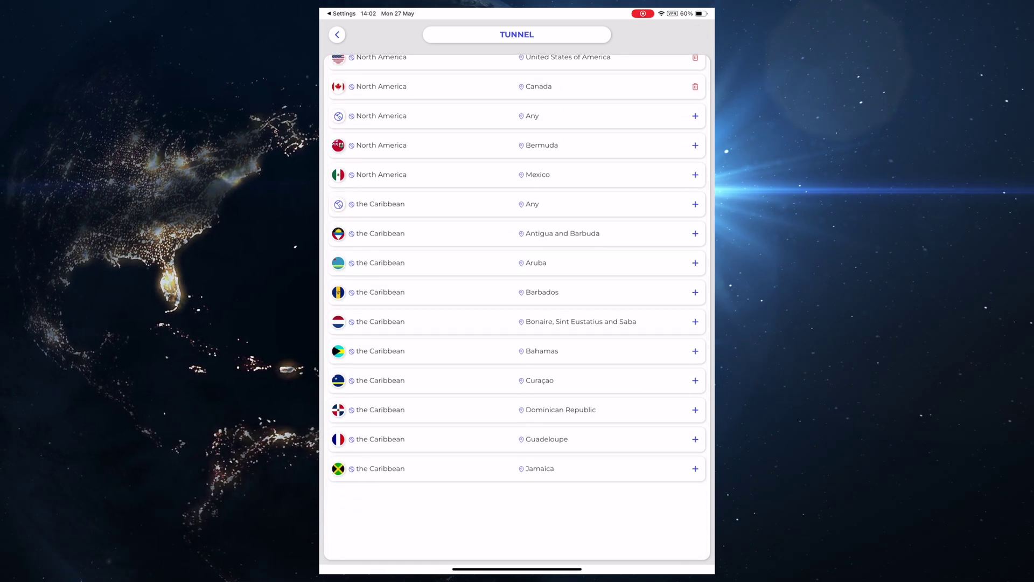
scroll(518, 307, up, 3)
scroll(517, 307, up, 10)
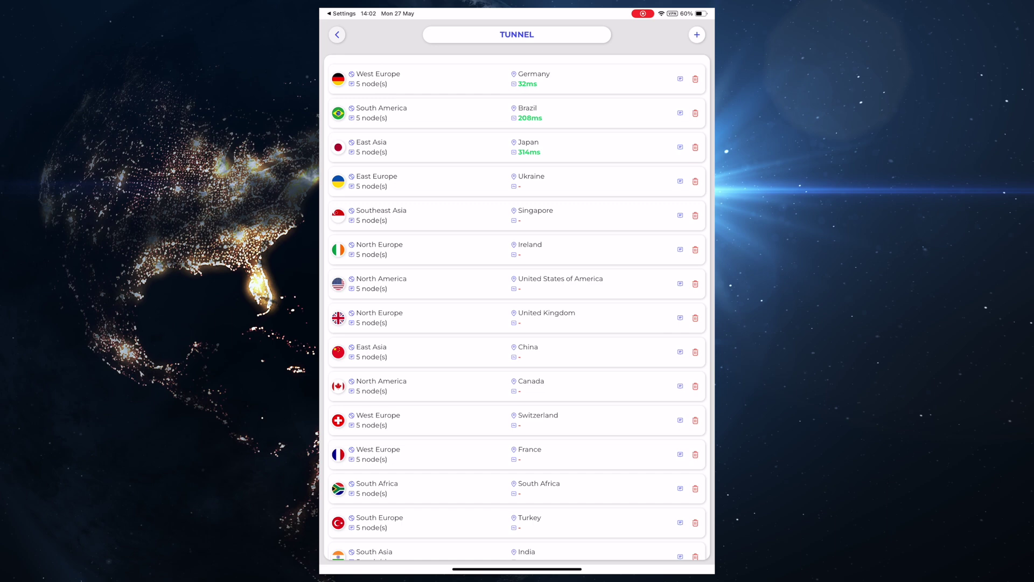
Step: Browse the App Relocator streaming-app catalogue and try its Type and Country filters
click(336, 35)
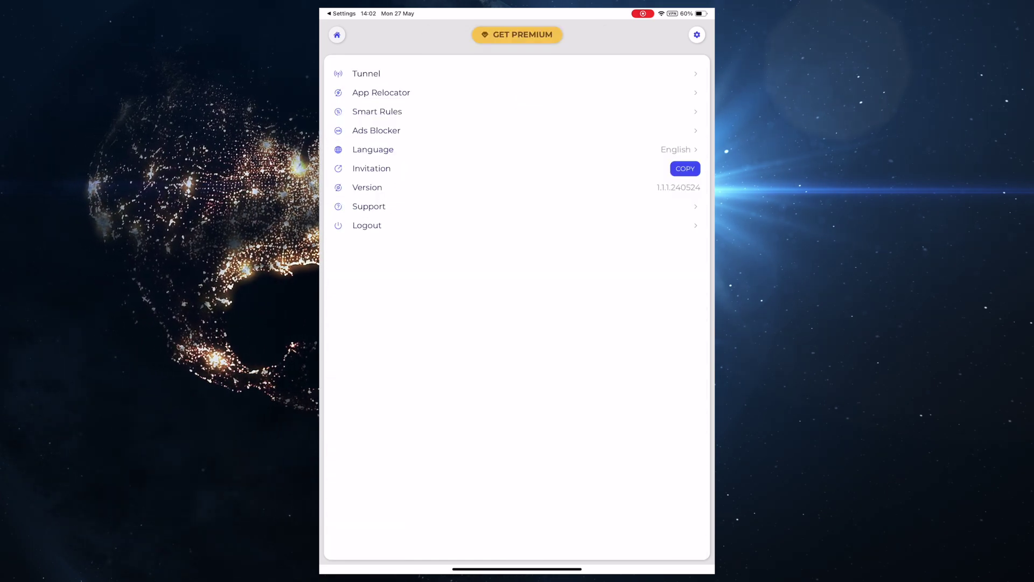
click(336, 35)
scroll(517, 307, down, 5)
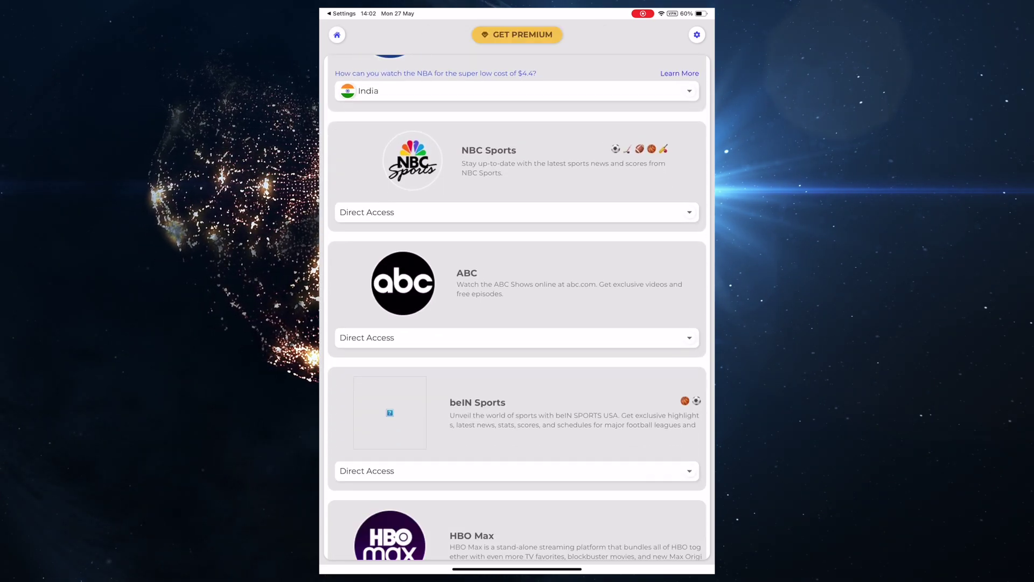
scroll(517, 307, down, 5)
scroll(518, 307, down, 5)
scroll(517, 307, up, 5)
scroll(517, 307, up, 5)
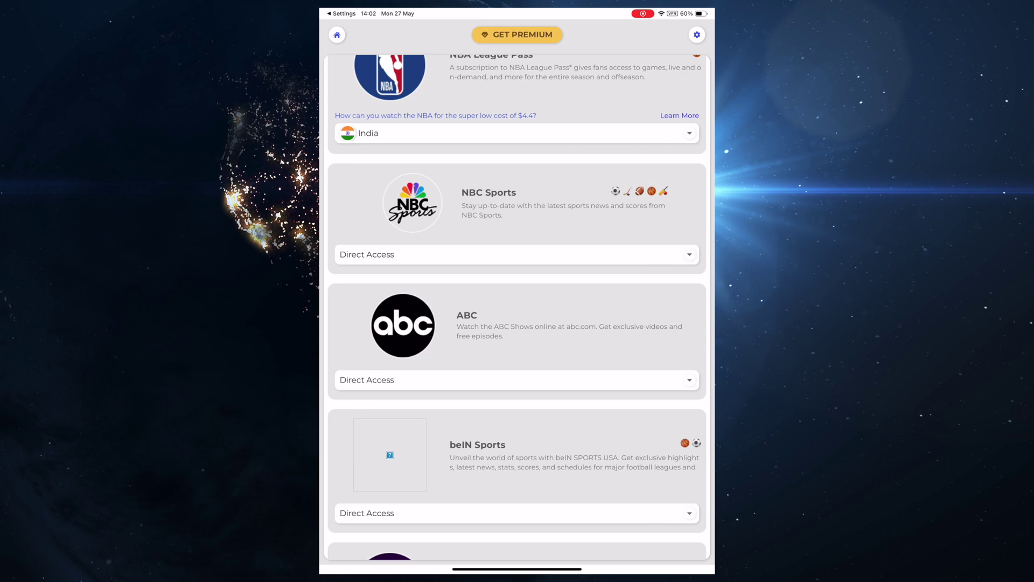
scroll(517, 307, up, 2)
scroll(517, 307, up, 3)
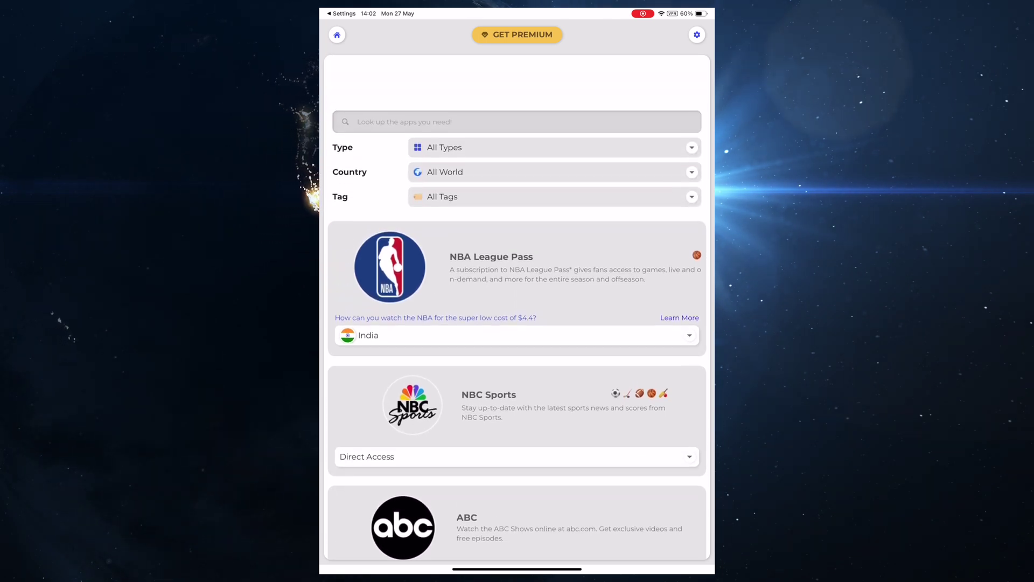
click(555, 101)
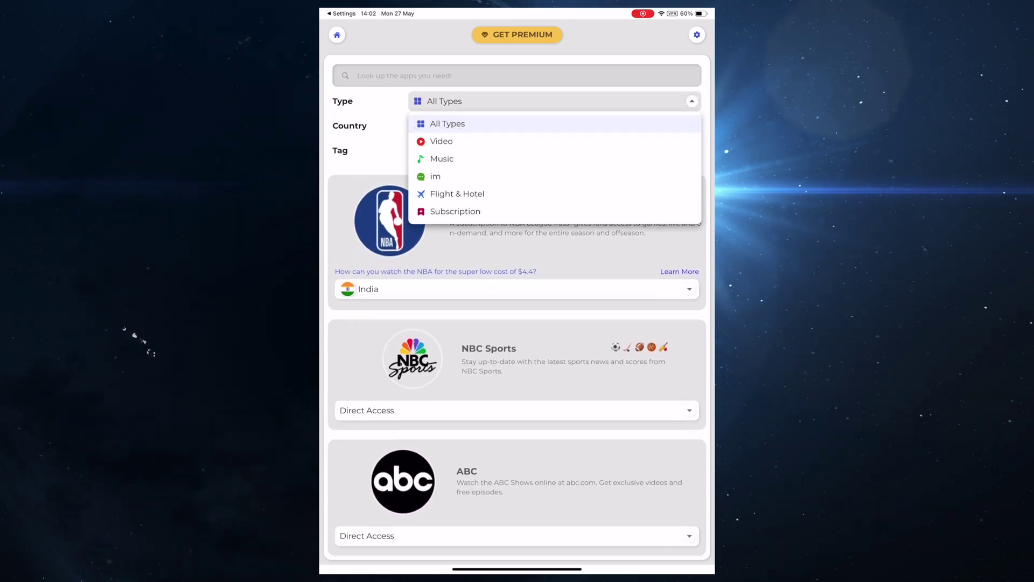
click(555, 126)
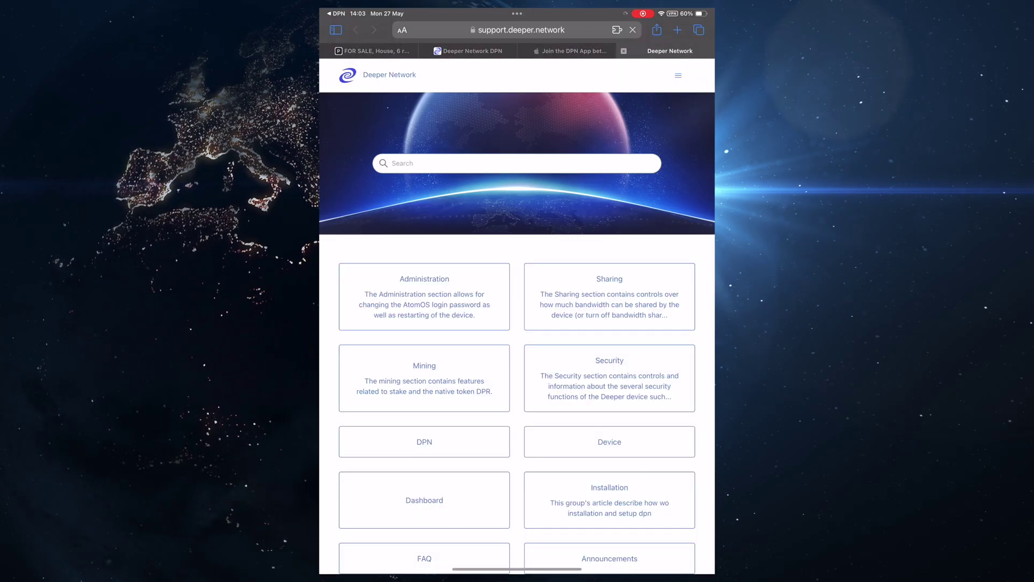
Step: Leave Safari's support page and switch to DPN through the app switcher
drag(517, 569, 518, 351)
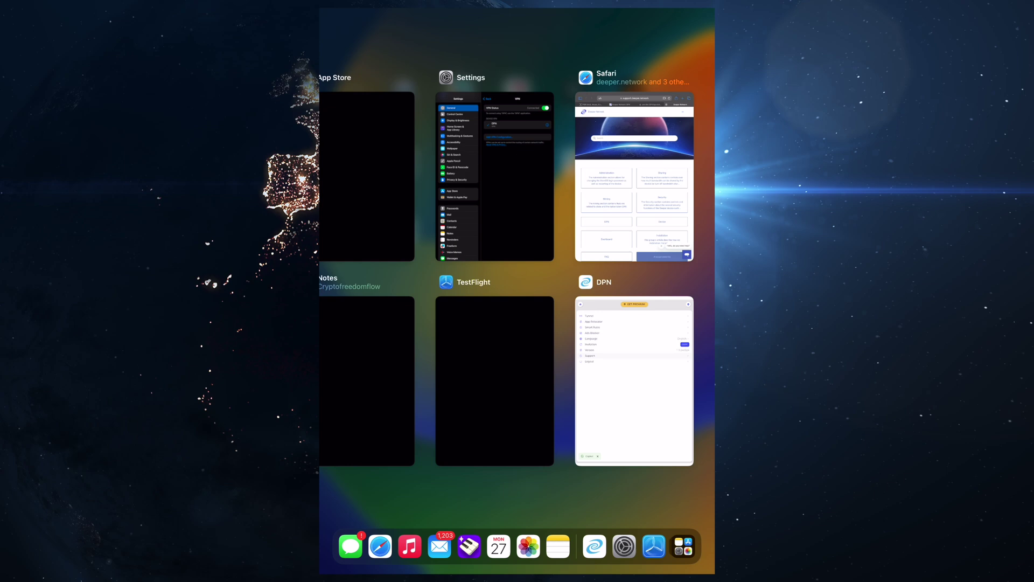
click(632, 372)
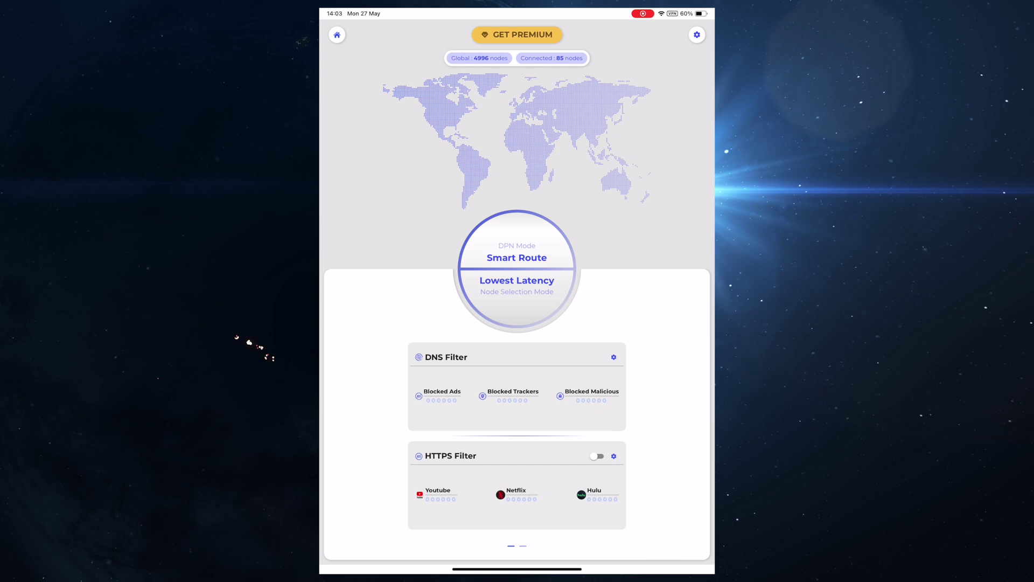
Step: View the HTTPS ad-filter settings twice, returning to the home dashboard each time
click(613, 457)
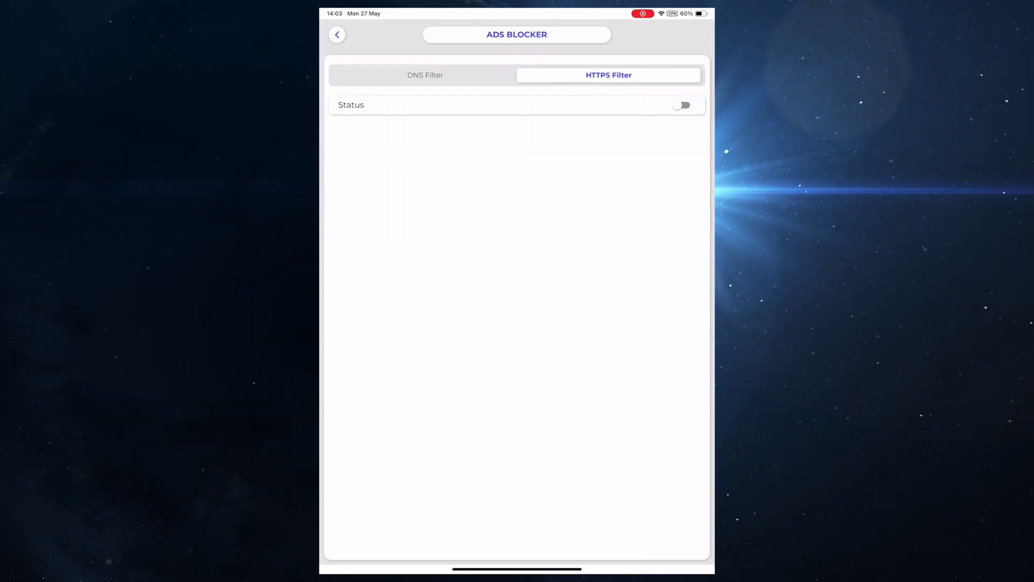
click(337, 34)
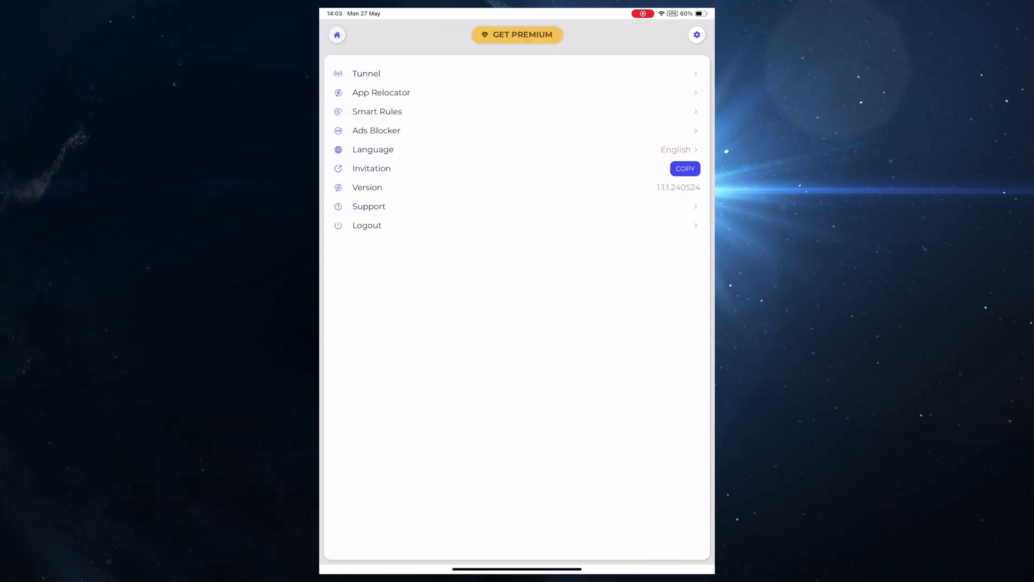
click(337, 34)
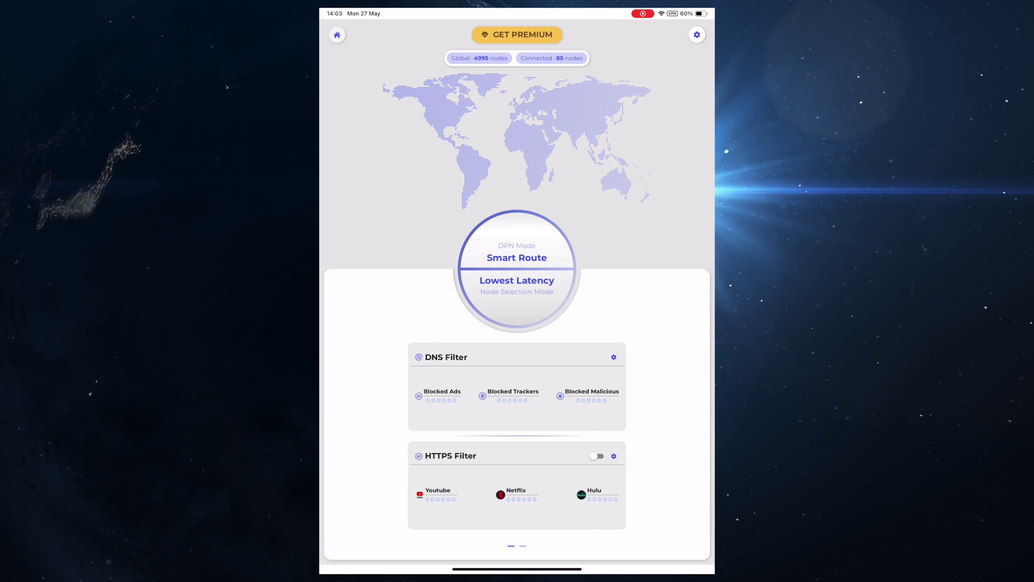
click(613, 456)
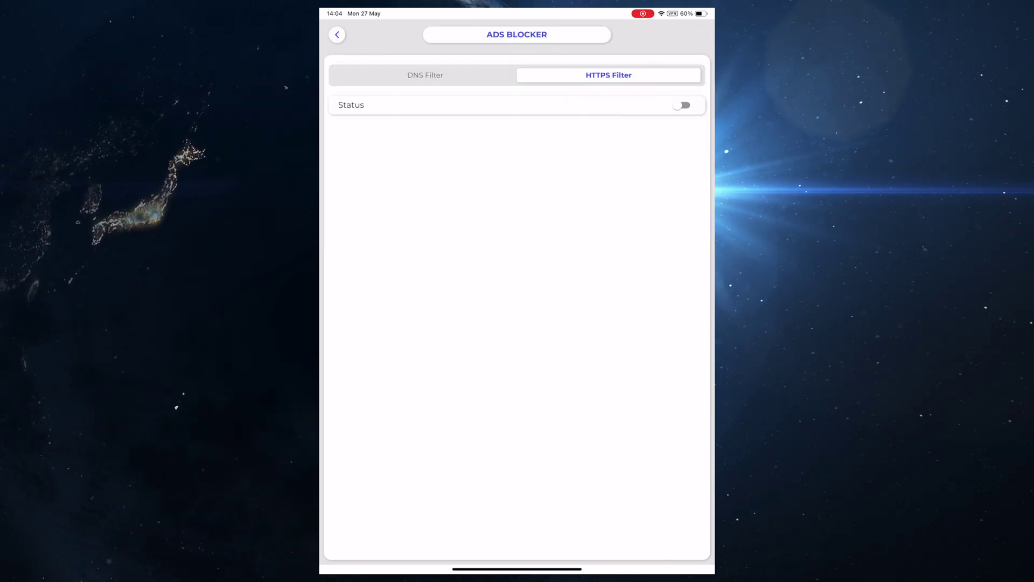
click(338, 35)
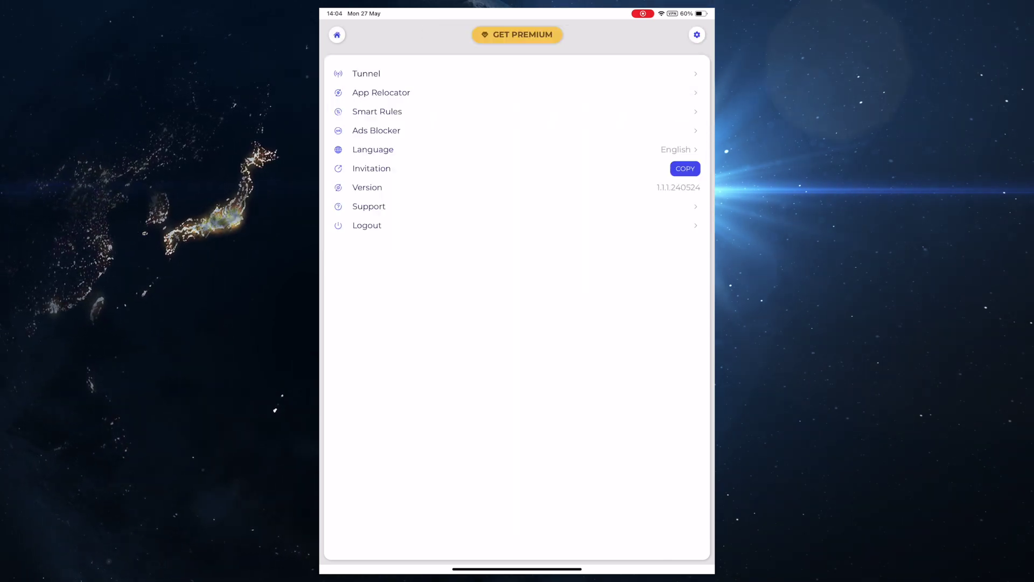
click(337, 34)
Step: Switch off DNS blocking of ads, trackers and malicious sites, then return home
click(614, 358)
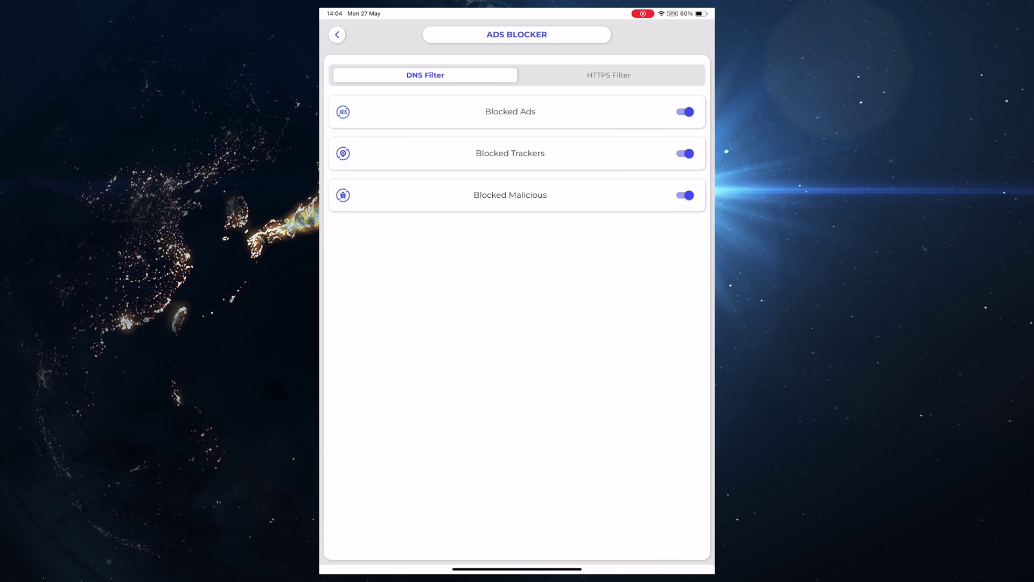
click(685, 112)
click(685, 153)
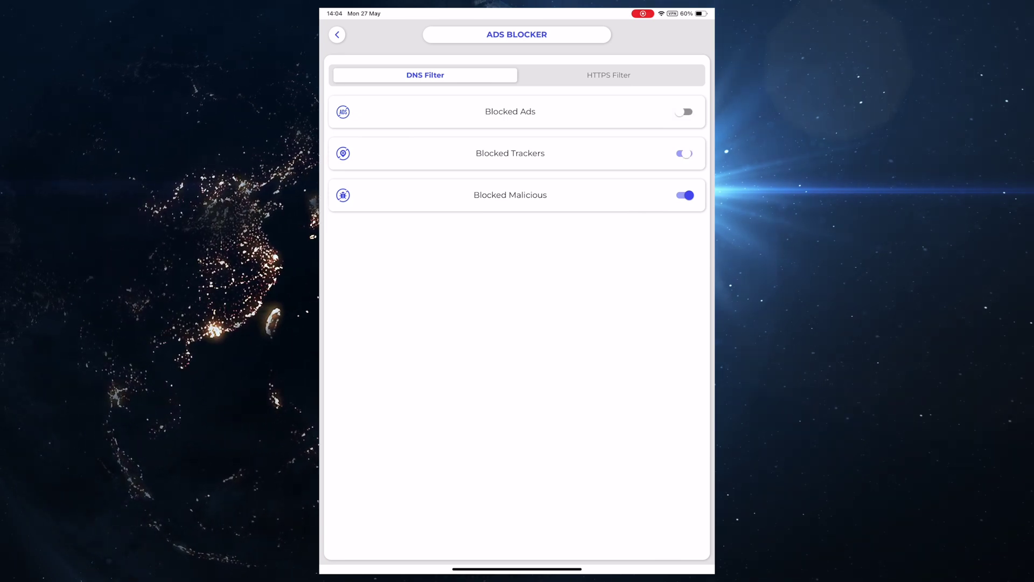
click(685, 195)
click(338, 34)
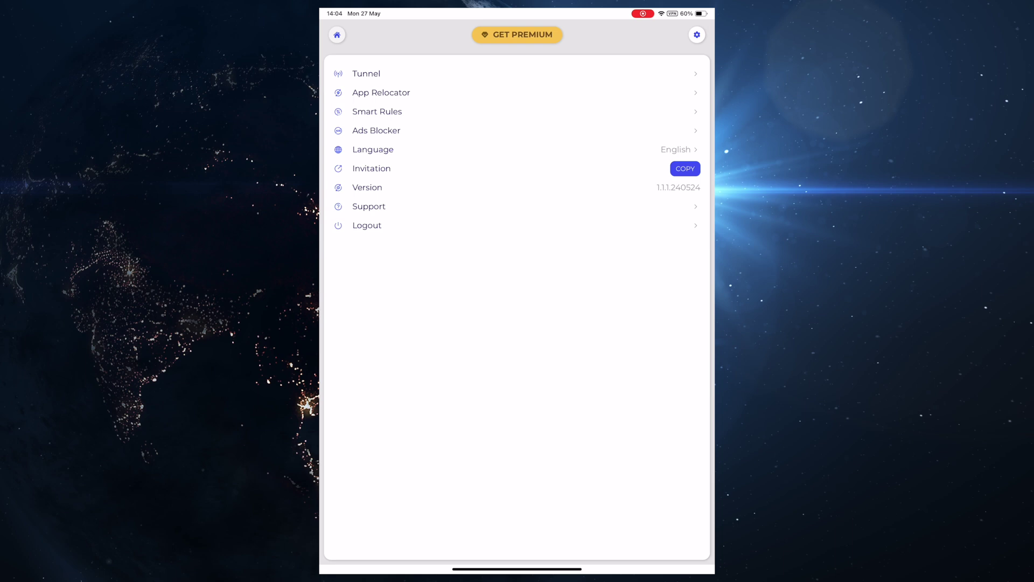
click(338, 35)
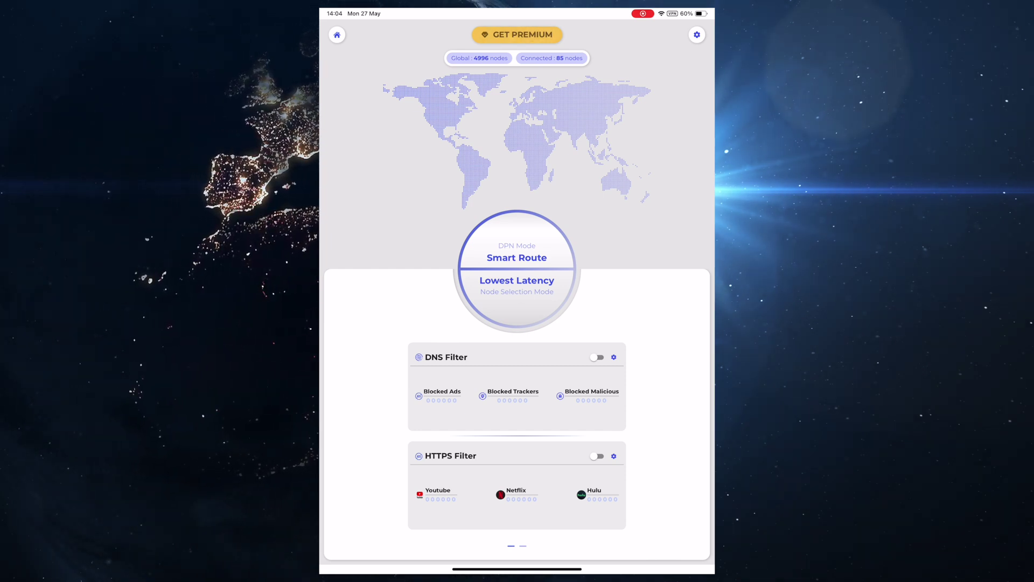
Step: Capture two screenshots of the DPN dashboard
key(super+shift+3)
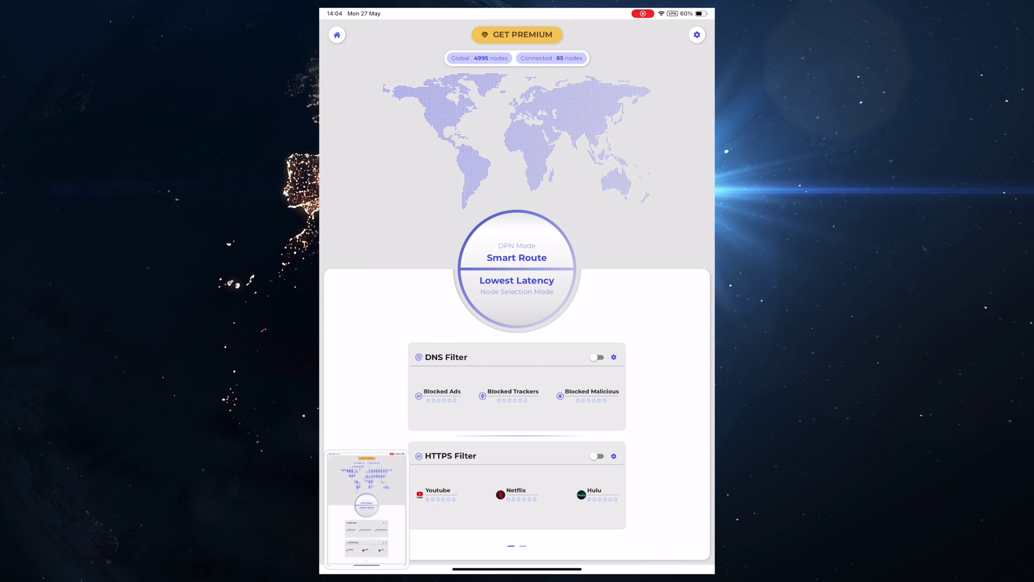
key(super+shift+3)
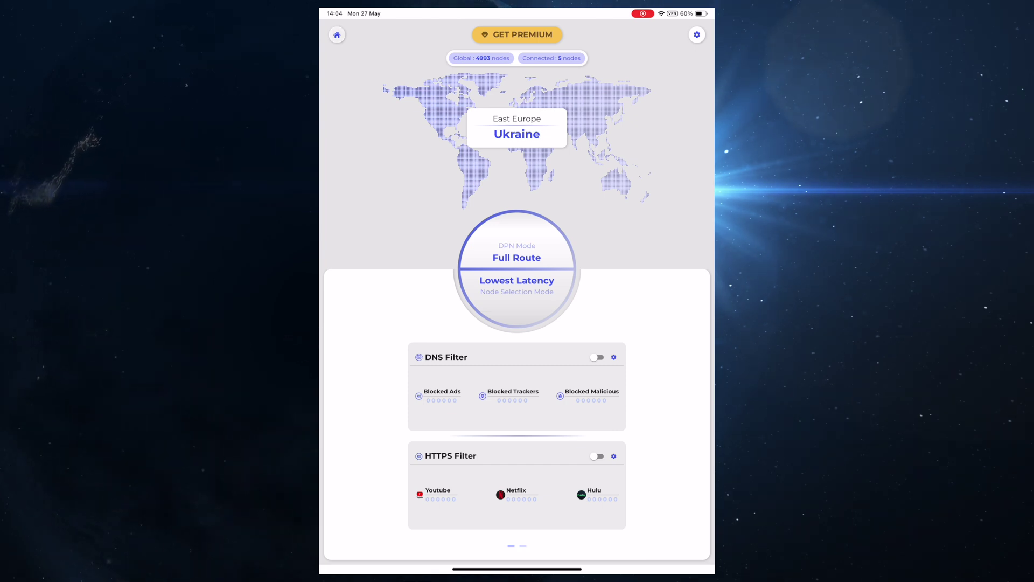
Step: Move the Full Route exit to North America – Canada, then back to East Europe – Ukraine
click(696, 35)
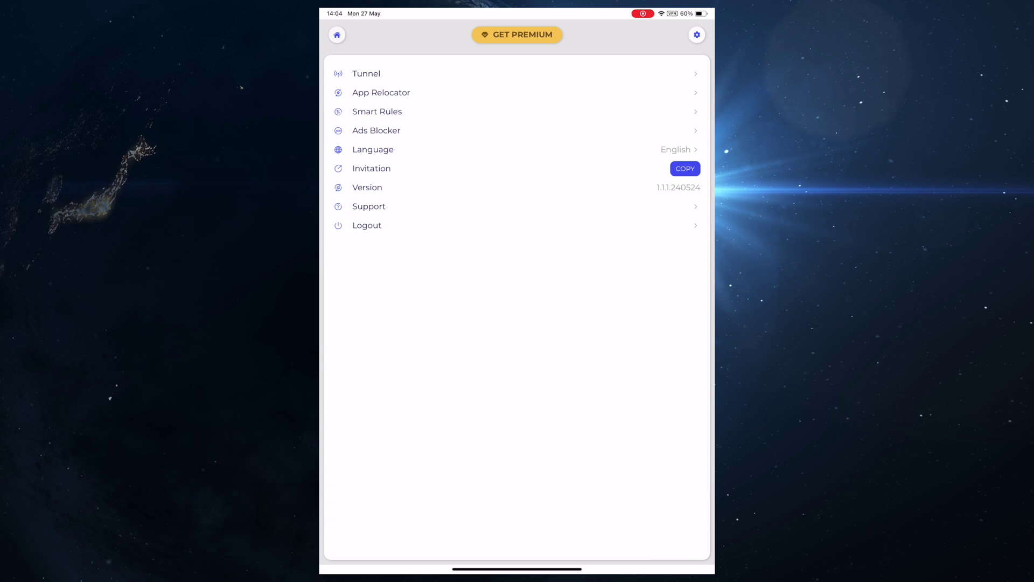
click(337, 35)
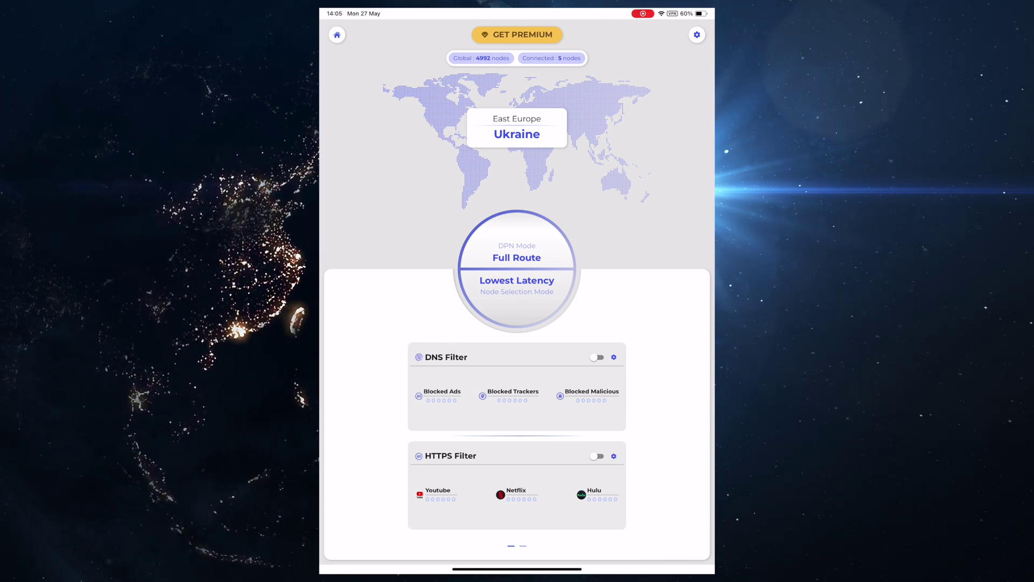
click(516, 253)
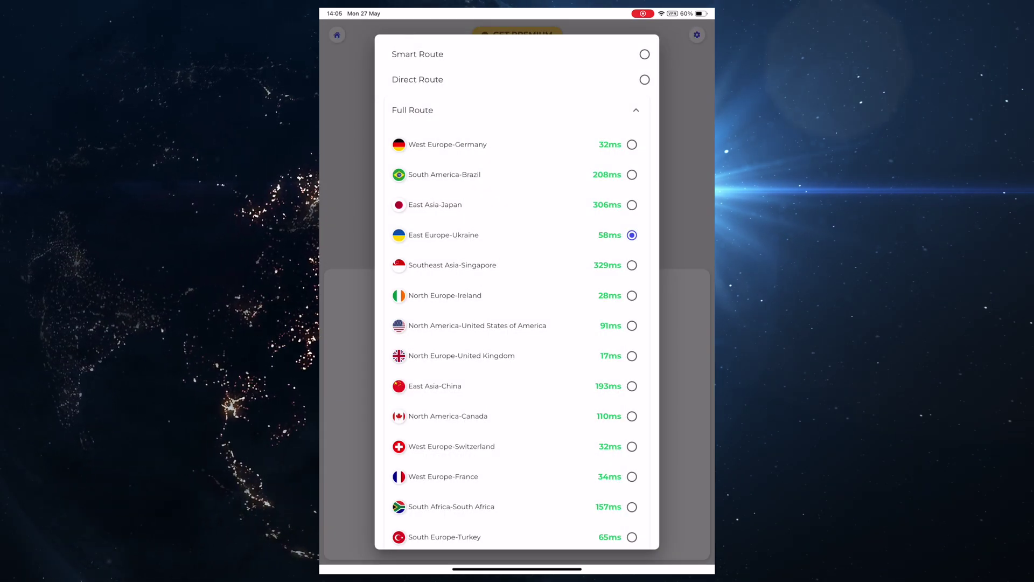
click(632, 416)
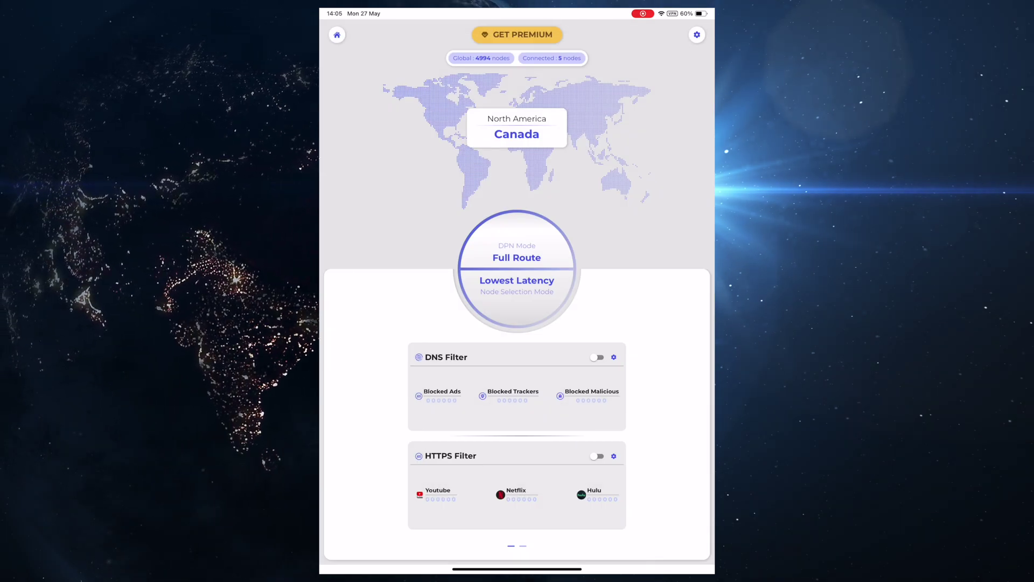
click(516, 257)
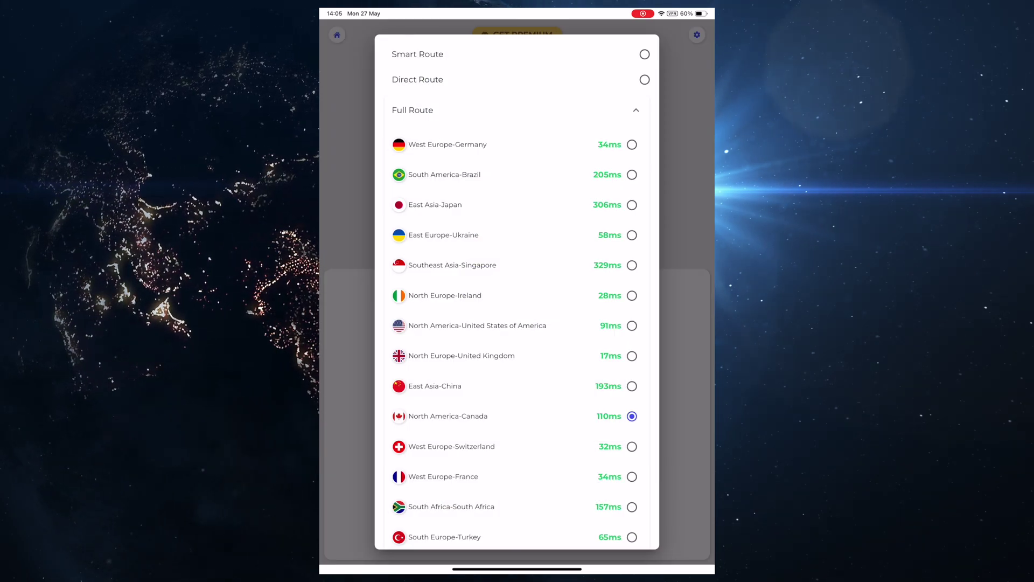
click(632, 234)
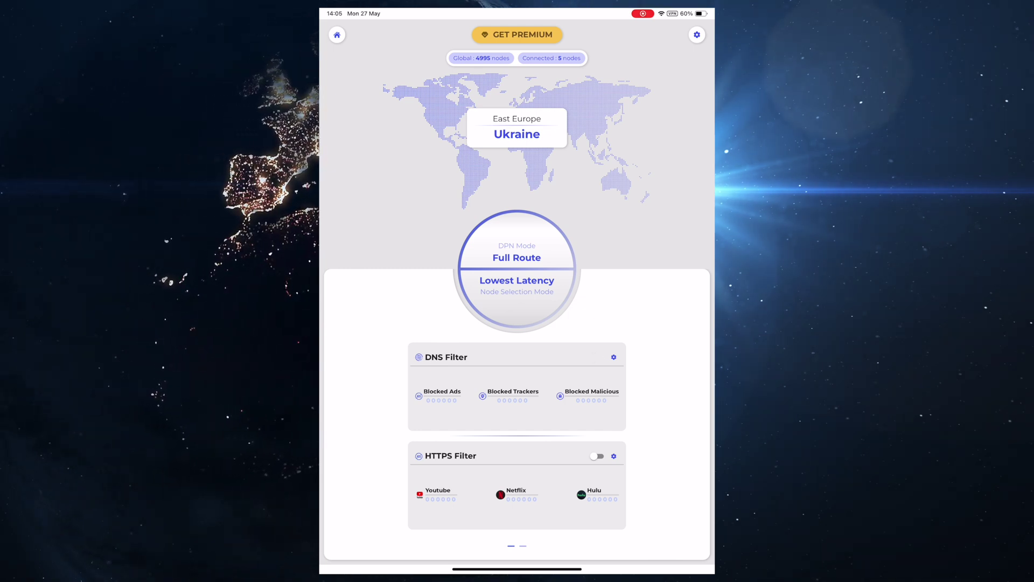
Step: Check the DNS ad blocker has all three blocks on, then leave DPN
click(613, 357)
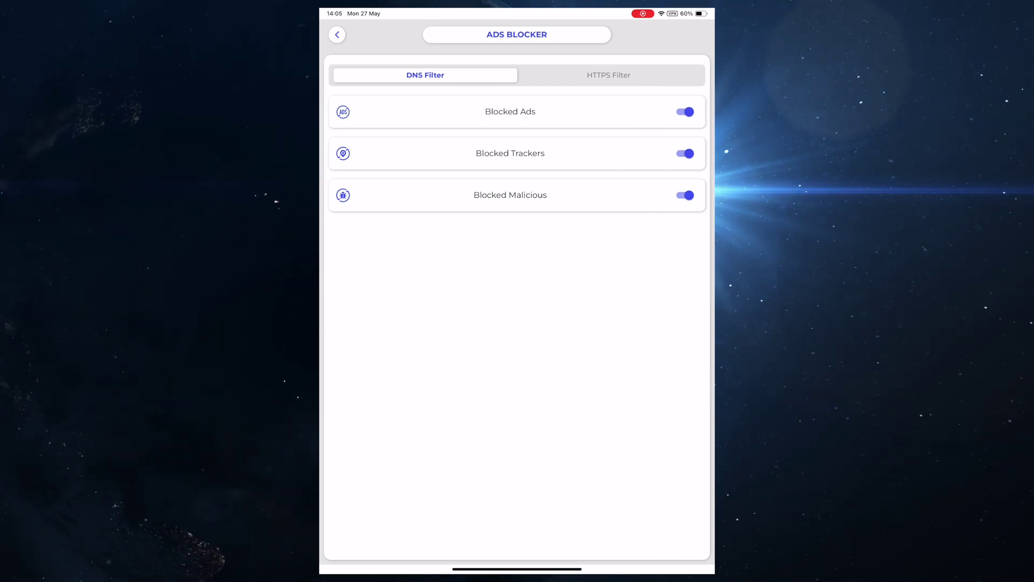
drag(517, 568, 517, 377)
Step: Launch Safari and load youtube.com from the address bar
click(356, 536)
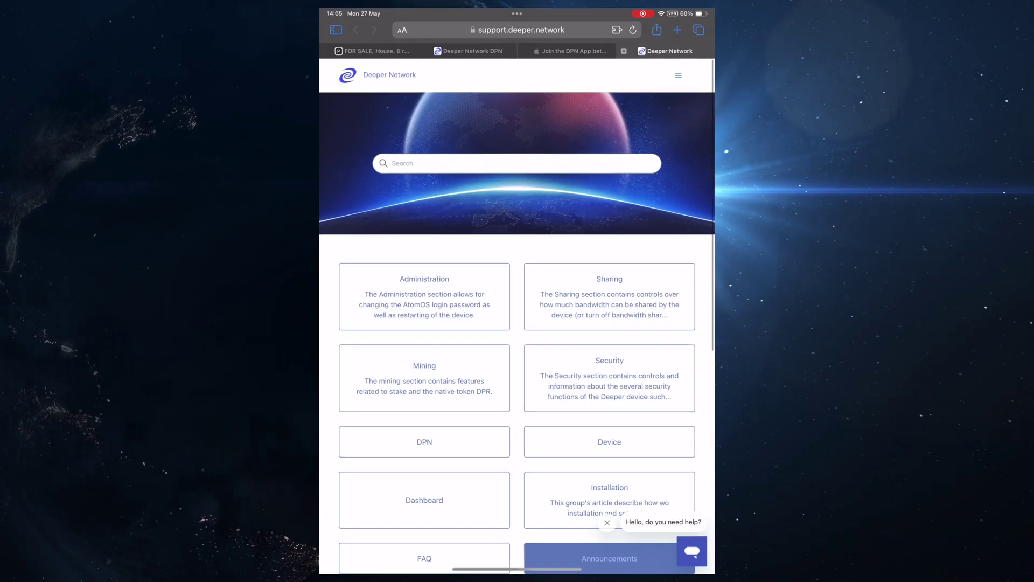
click(517, 14)
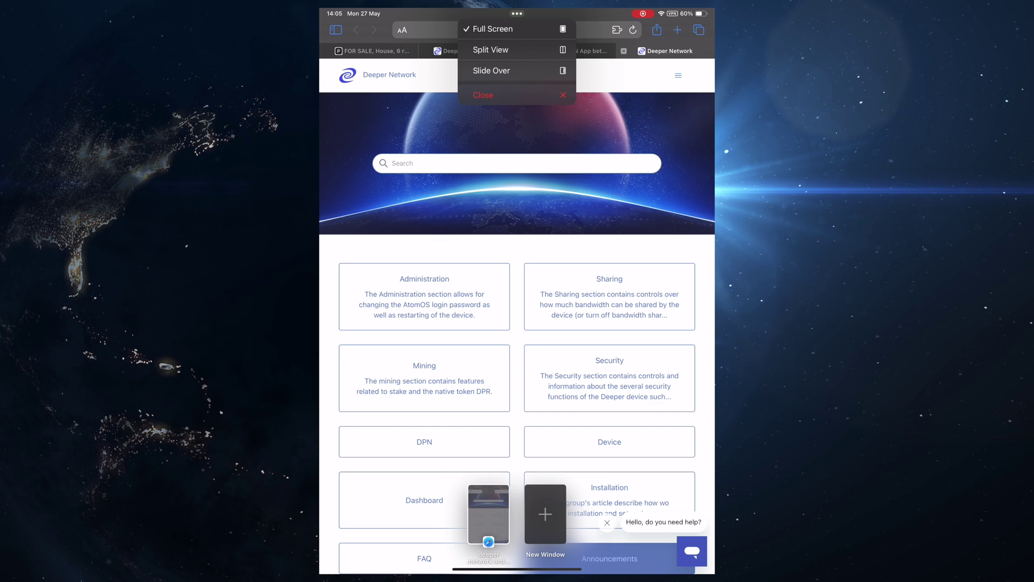
click(501, 30)
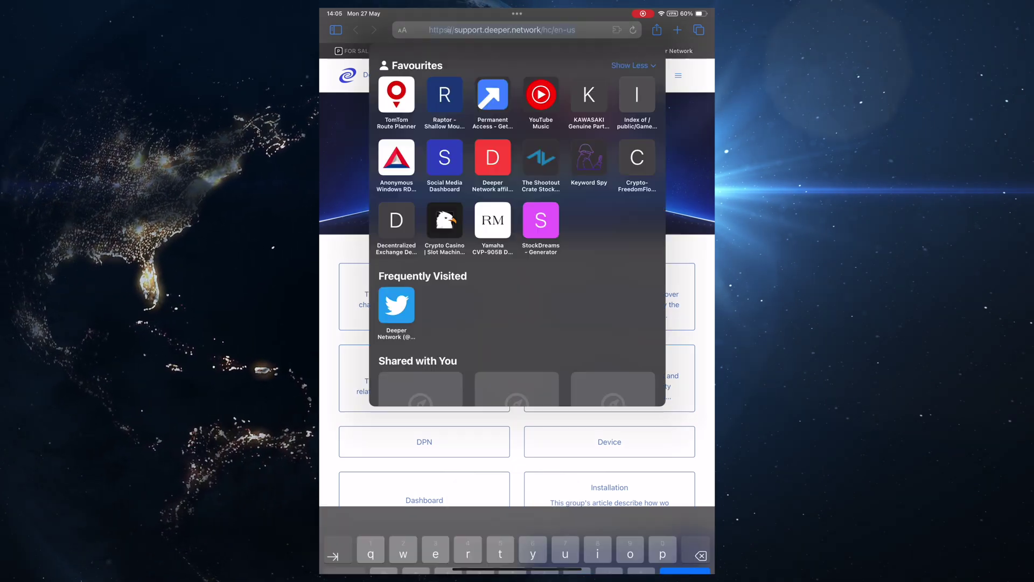
text(yo)
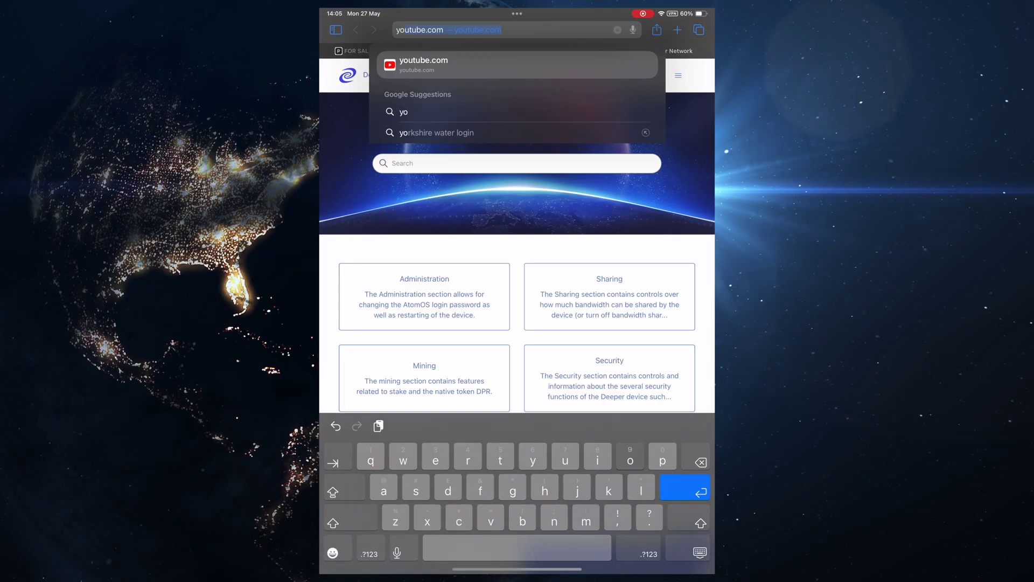
text(utube)
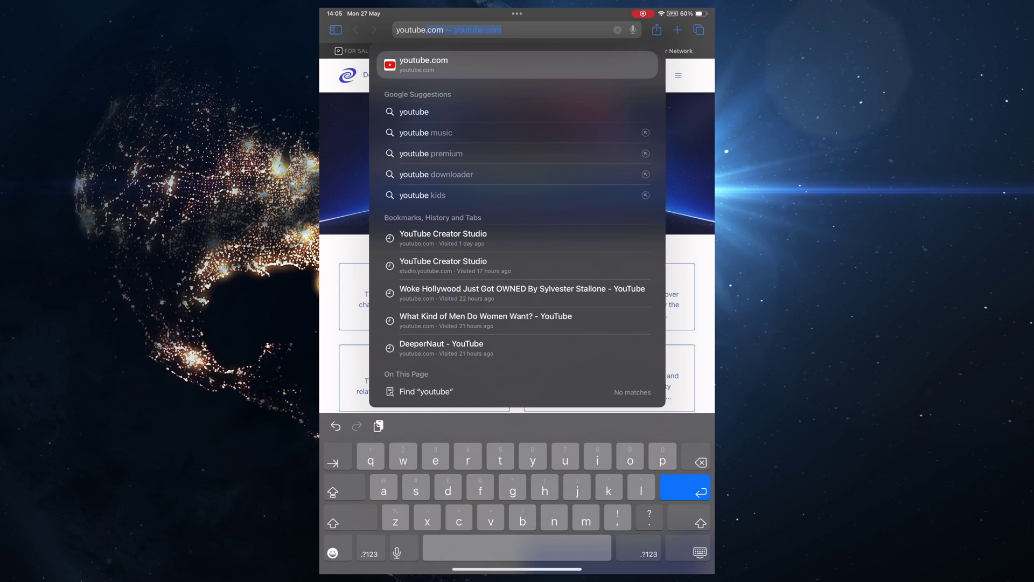
text(.com)
key(Return)
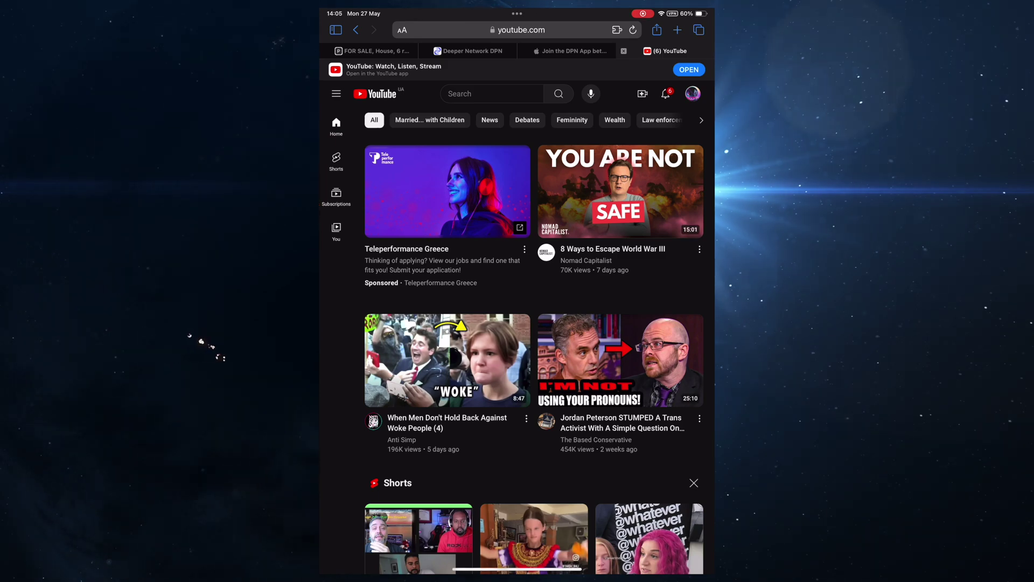
Step: Browse the YouTube home feed and briefly play the Suzuki S-Cross review video
scroll(533, 323, down, 10)
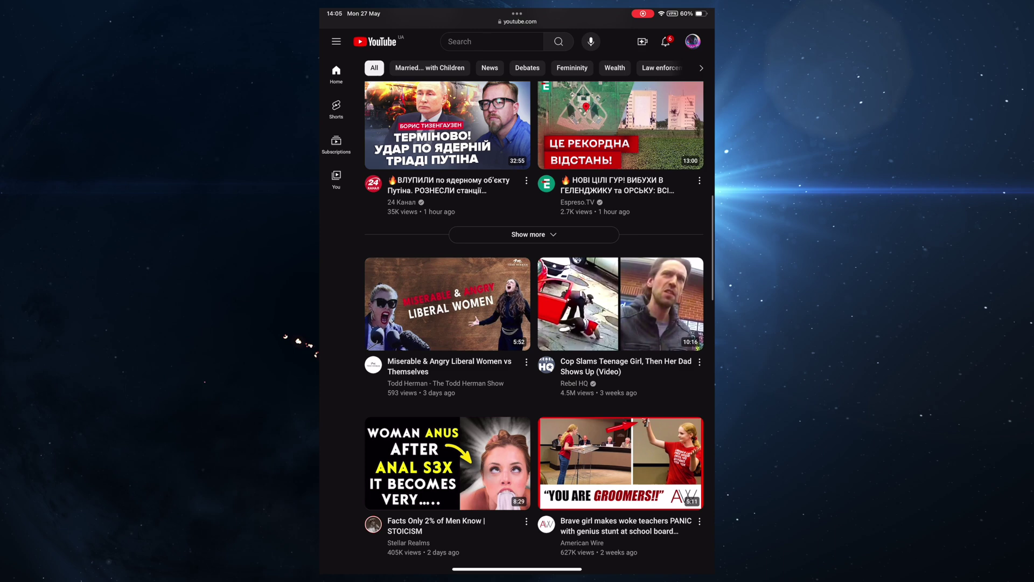
scroll(534, 323, down, 7)
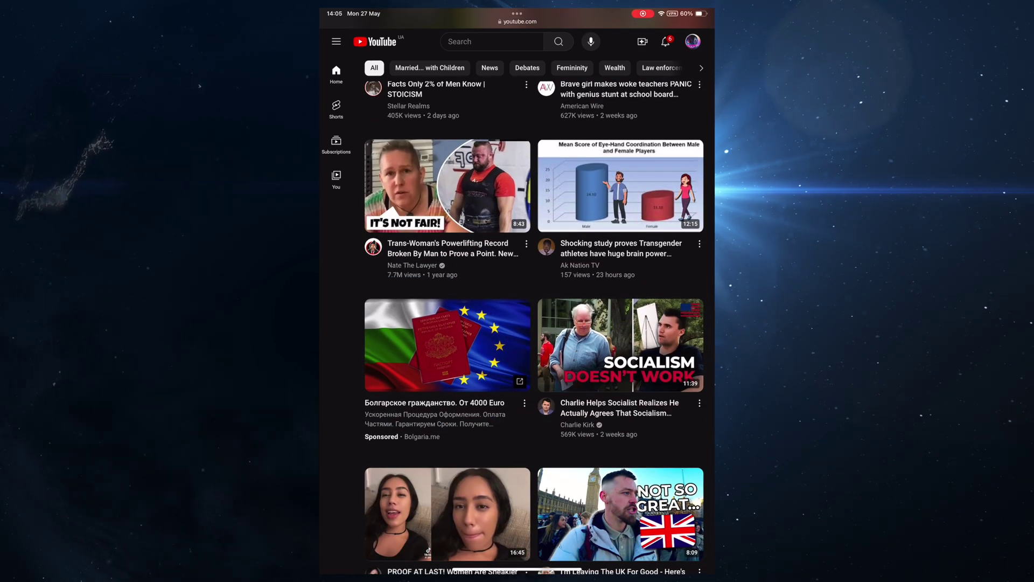
scroll(517, 324, down, 2)
scroll(533, 323, down, 5)
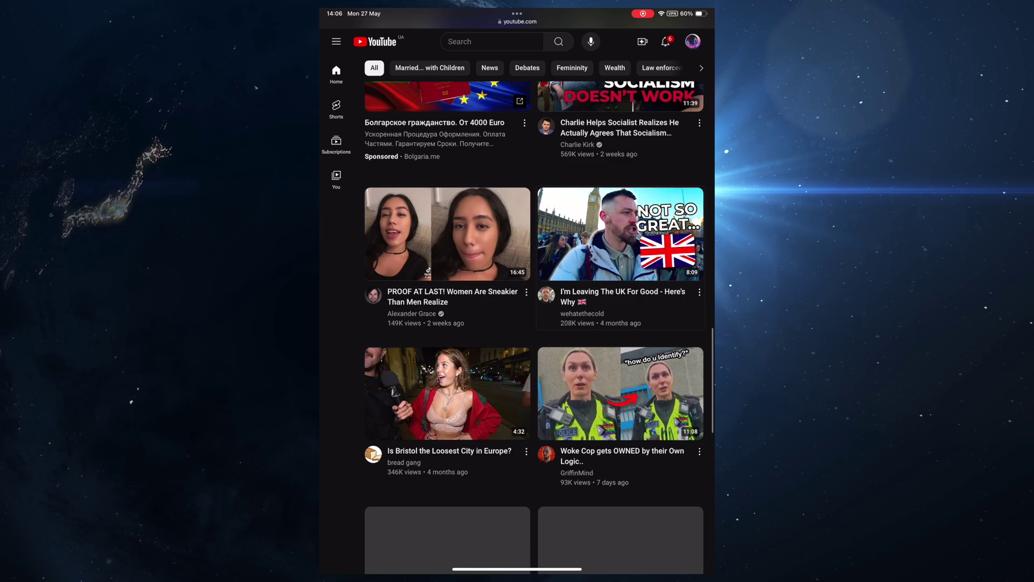
scroll(534, 323, down, 4)
scroll(534, 324, down, 2)
scroll(533, 323, down, 8)
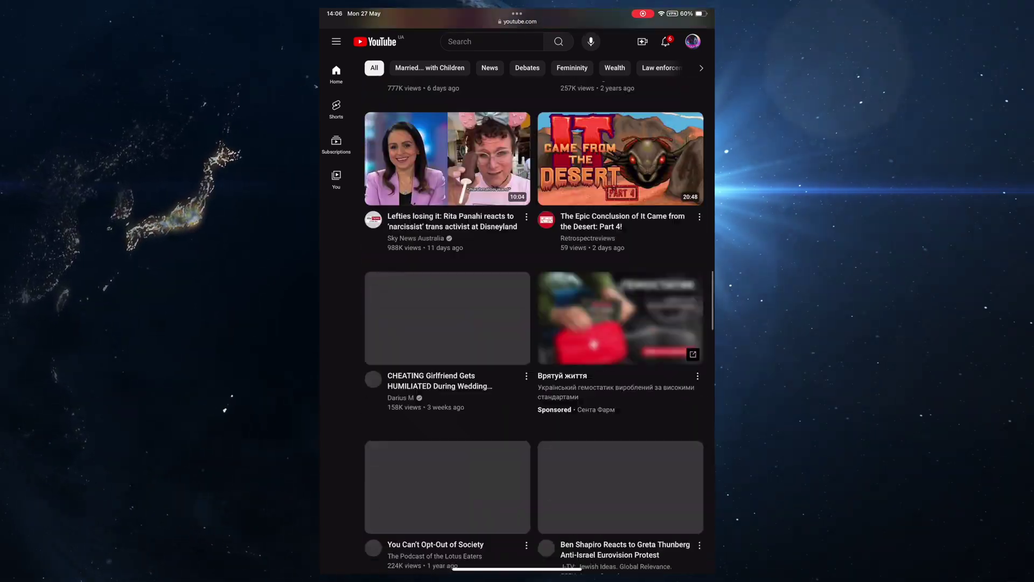
scroll(533, 323, up, 5)
scroll(533, 324, up, 5)
scroll(533, 323, up, 5)
scroll(517, 323, up, 10)
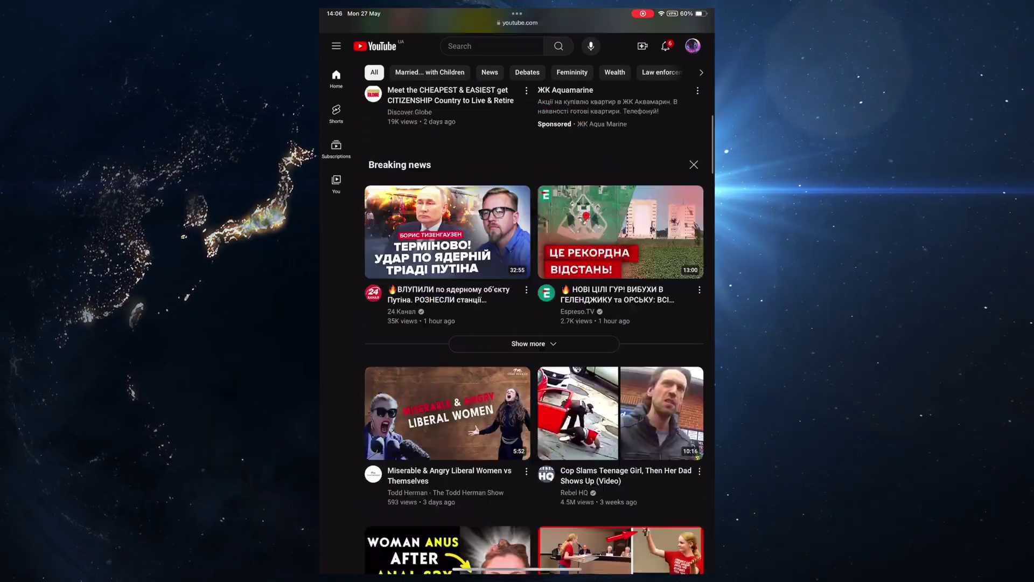
scroll(517, 323, down, 10)
scroll(518, 324, down, 6)
click(619, 275)
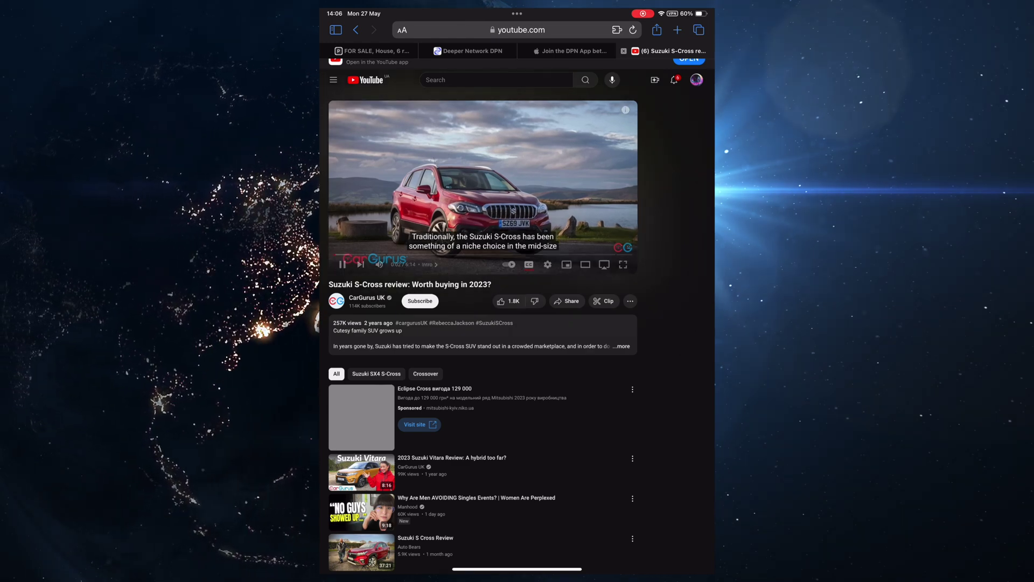
click(355, 30)
Step: Briefly play the Sky News Australia reaction video and return to the feed
scroll(517, 323, down, 2)
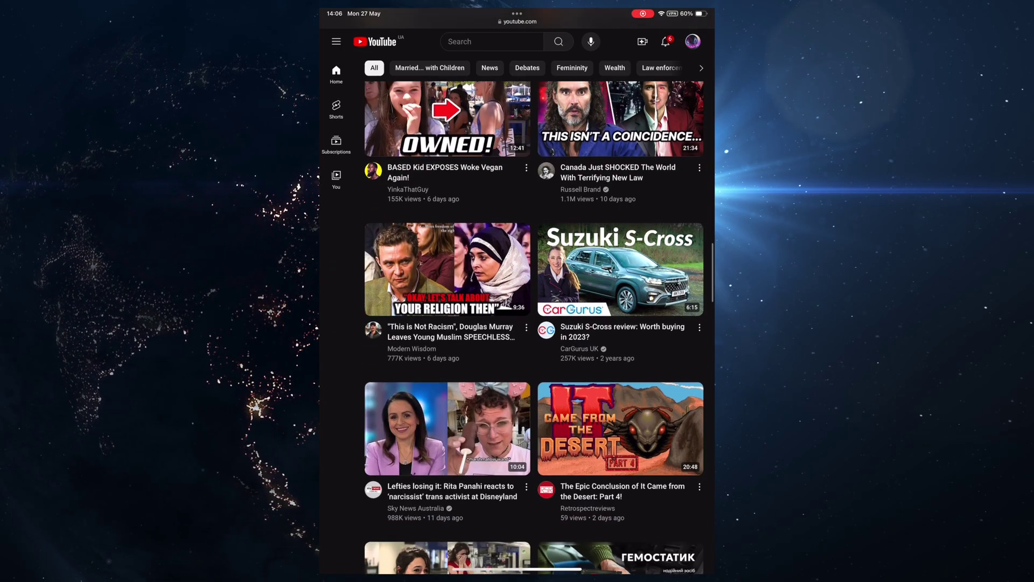
click(447, 428)
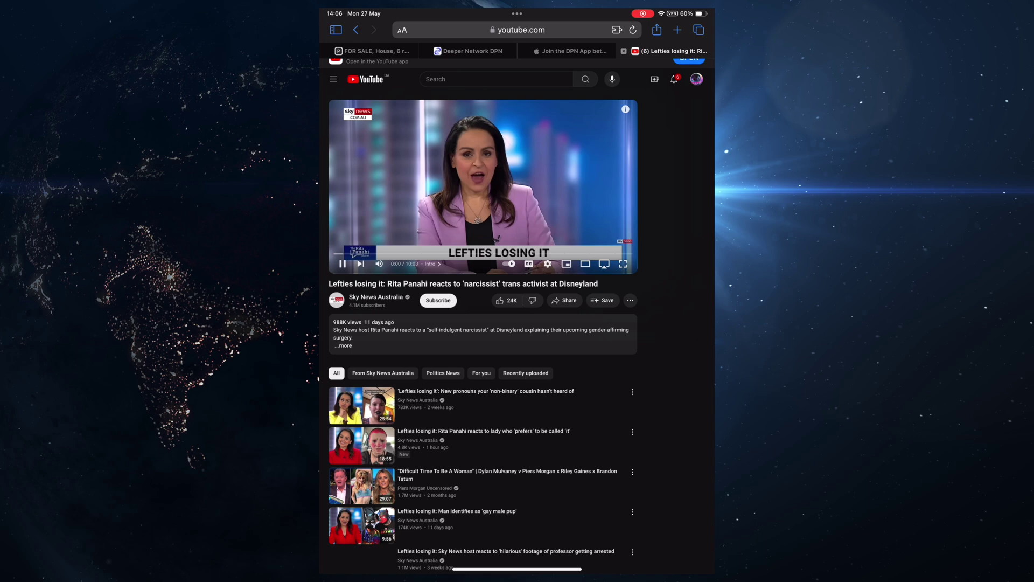
click(355, 30)
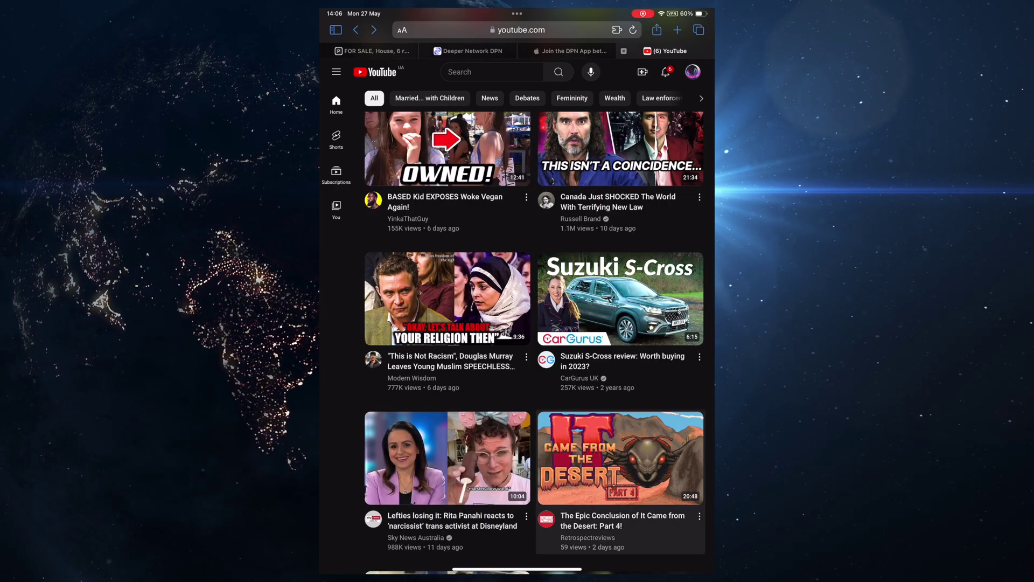
Step: Open the sponsored hemostatic ad, then play You Can't Opt-Out of Society
scroll(517, 323, down, 2)
scroll(517, 323, down, 3)
click(620, 323)
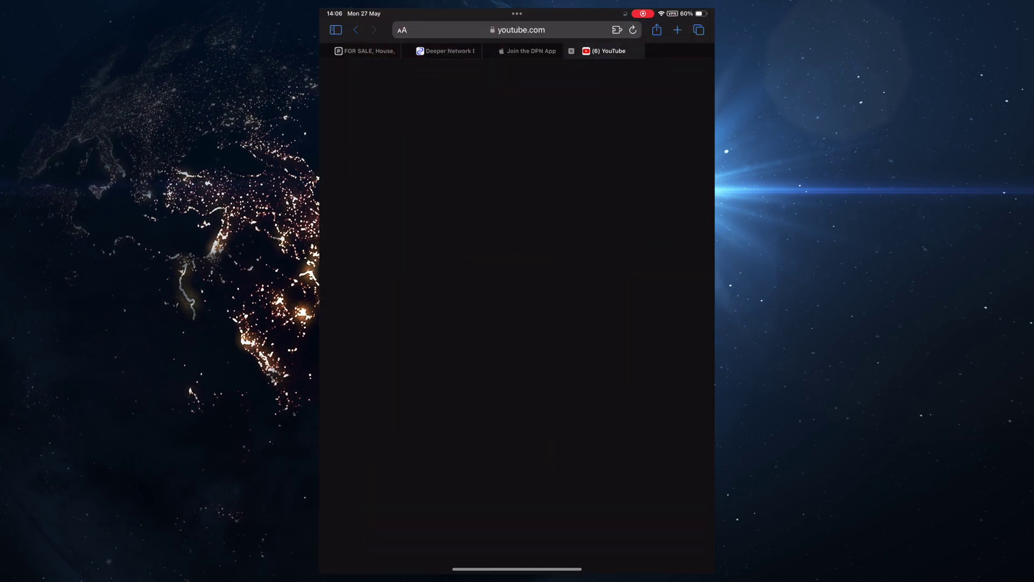
scroll(518, 323, down, 3)
click(447, 346)
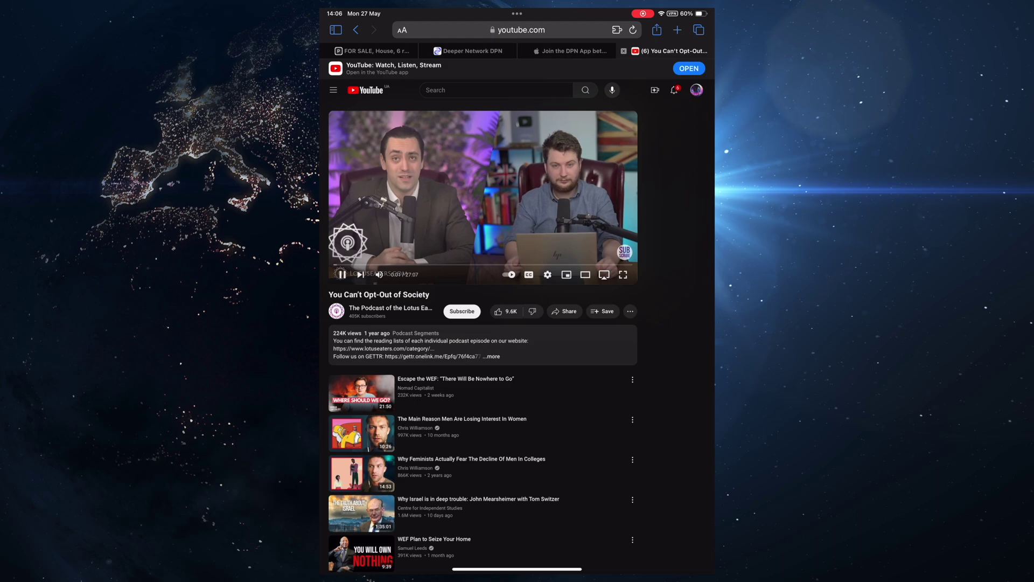
Step: Return to the home feed and briefly play the Airsoft Girls video
click(356, 30)
scroll(533, 323, down, 5)
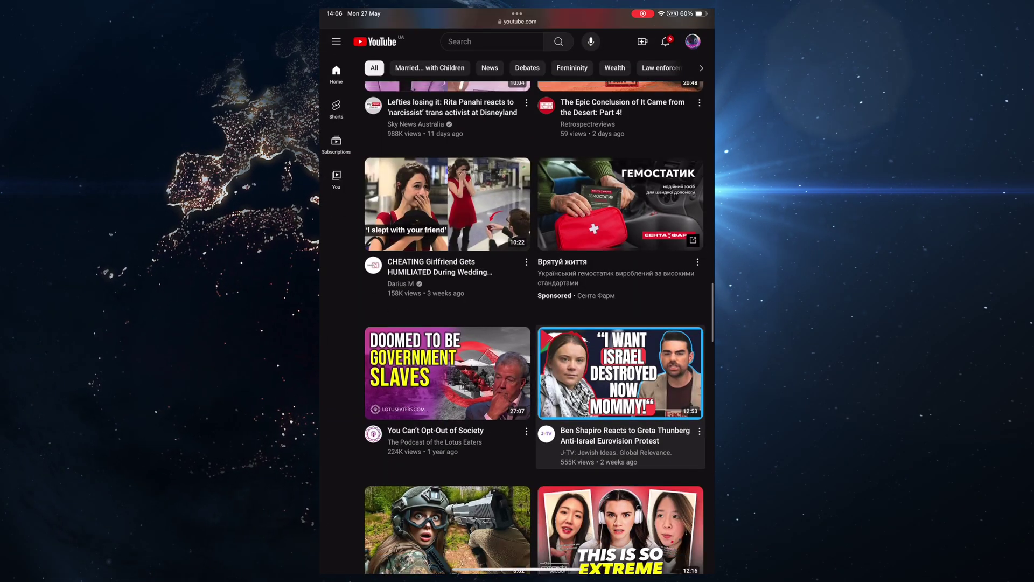
click(447, 216)
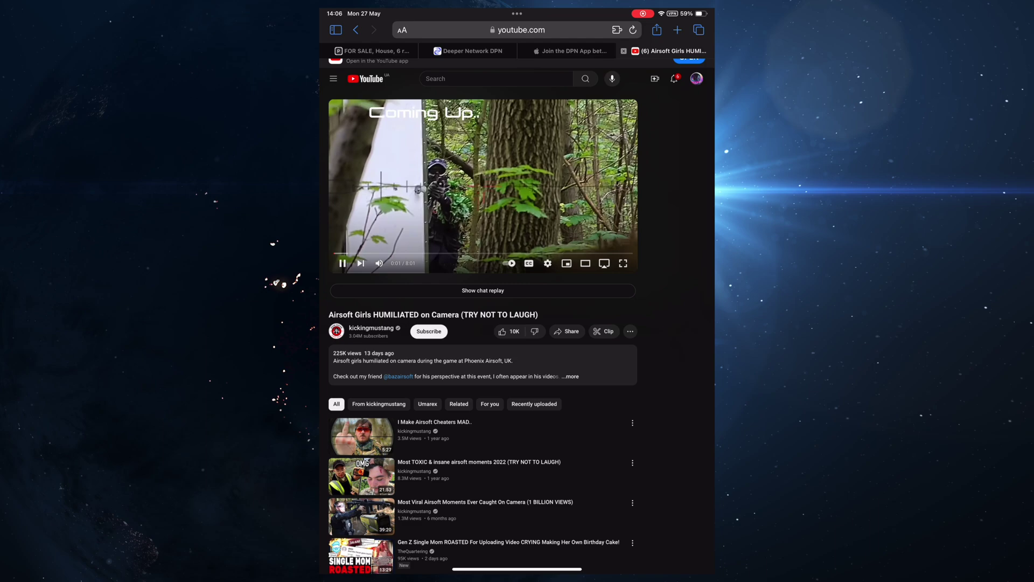
click(355, 29)
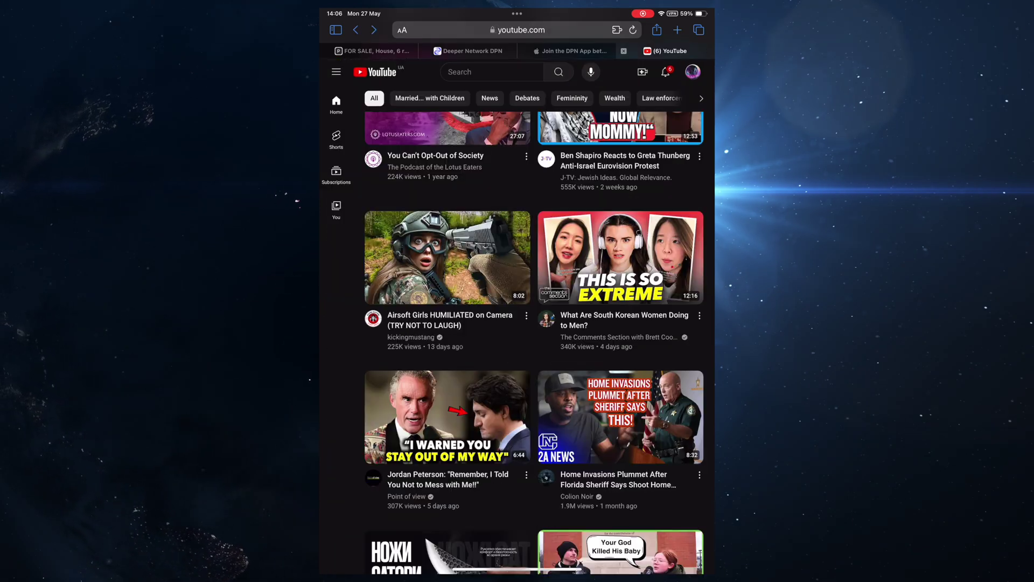
Step: Briefly play Craziest Leftist Freak Outs and another video, ending on the home feed
scroll(534, 323, down, 5)
click(374, 30)
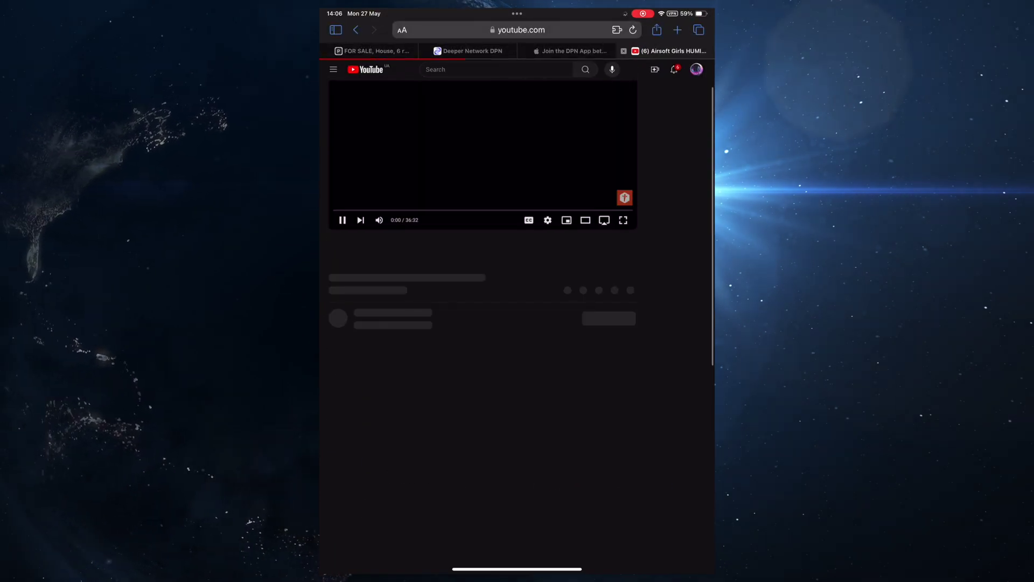
click(356, 30)
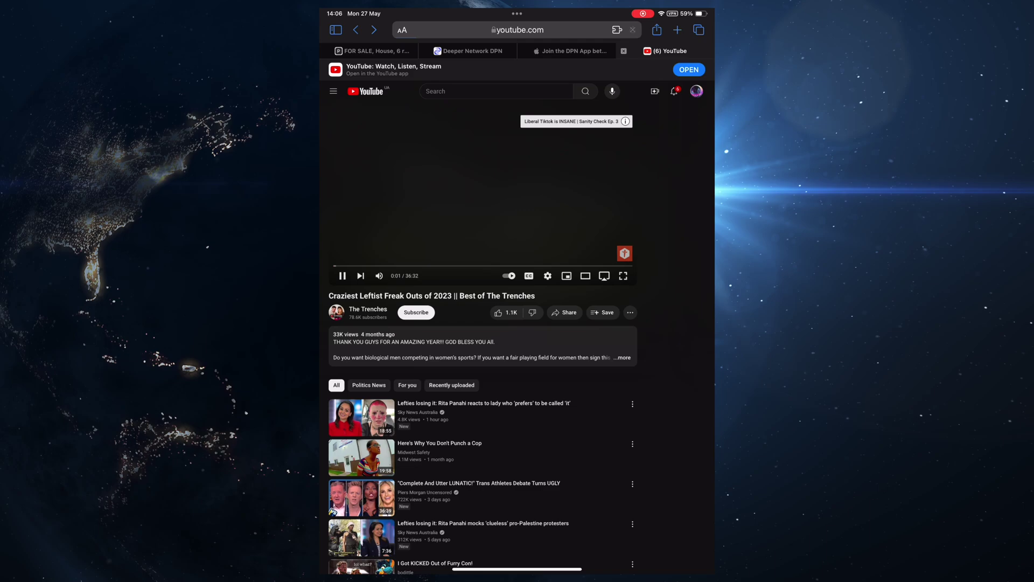
scroll(534, 323, down, 7)
click(374, 29)
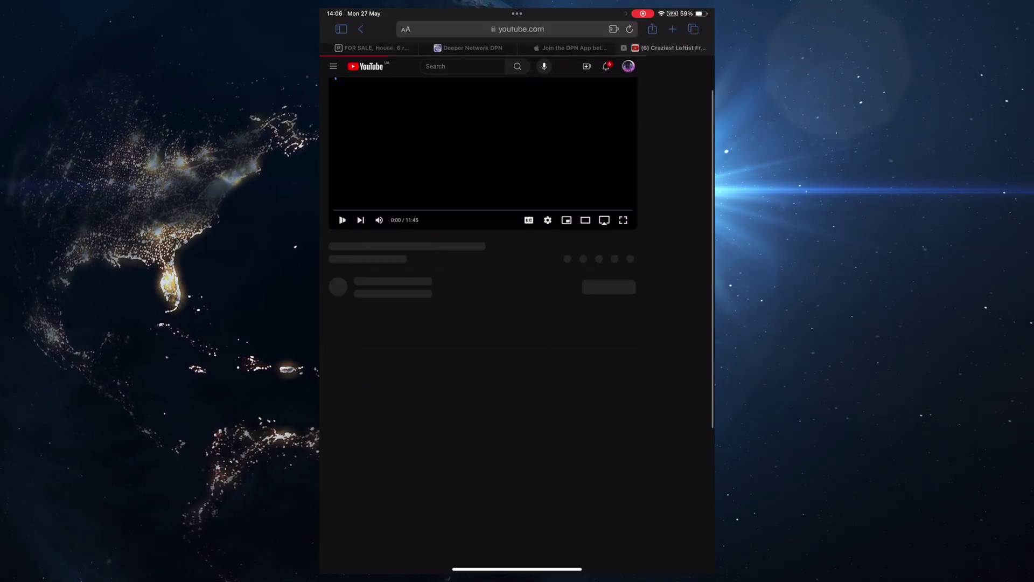
click(355, 30)
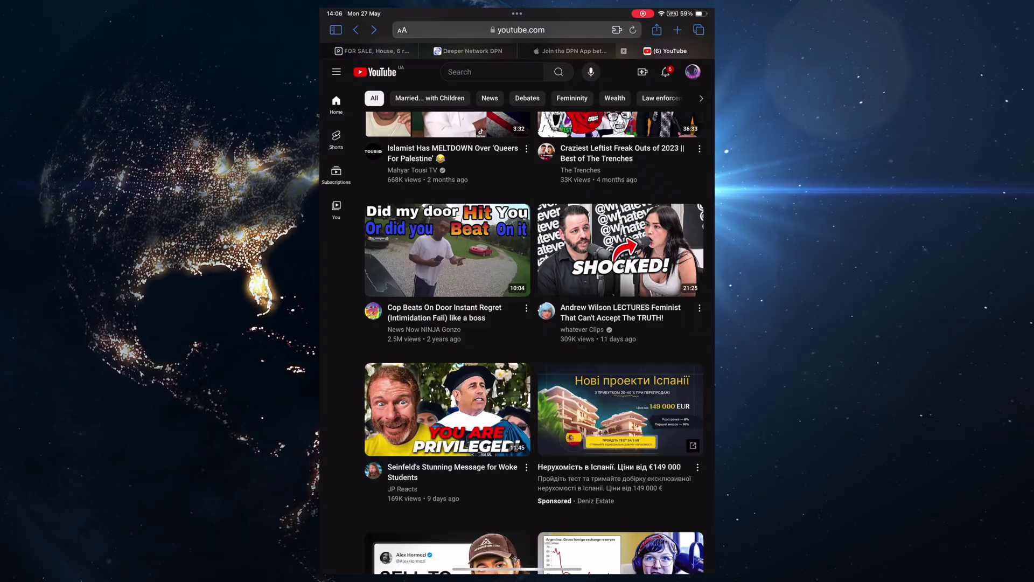
scroll(533, 323, up, 10)
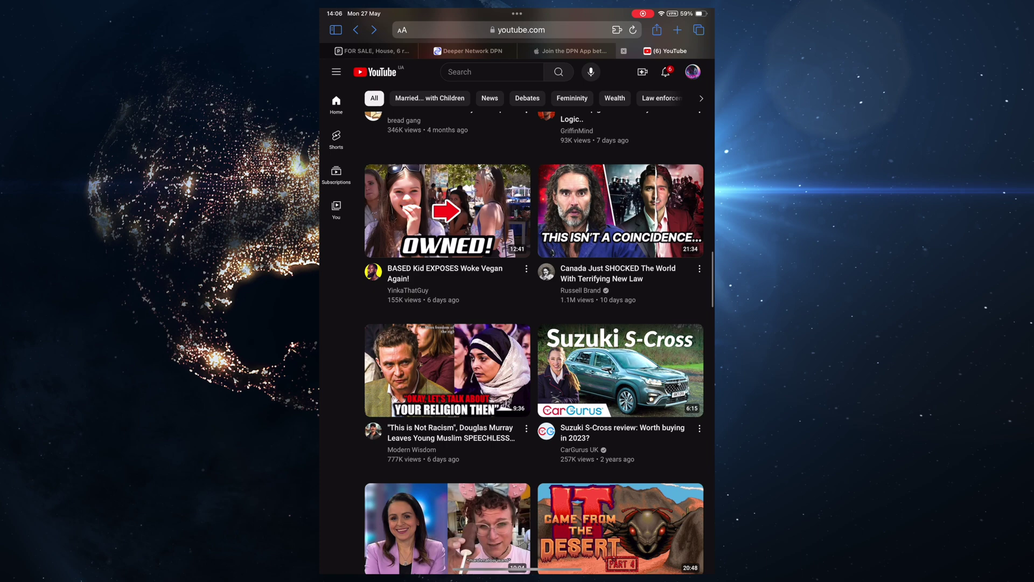